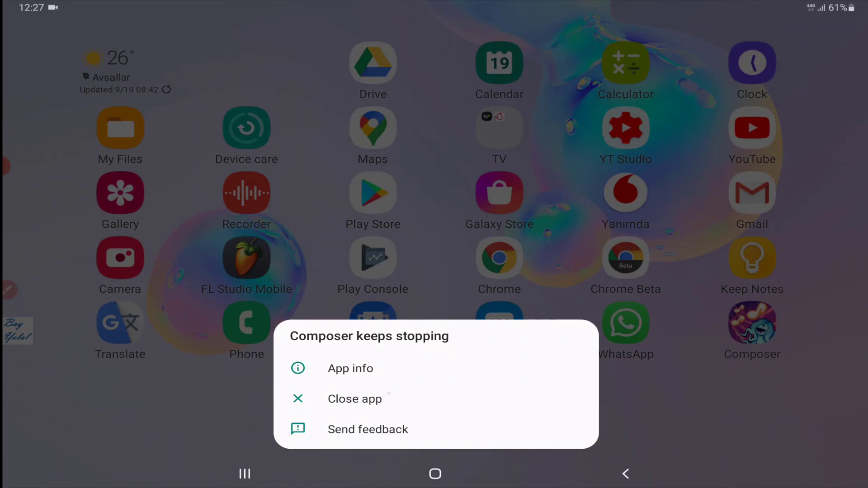
# Close the crashing Composer twice, relaunching it, and dismiss its 'keeps stopping' warning.
pyautogui.click(355, 399)
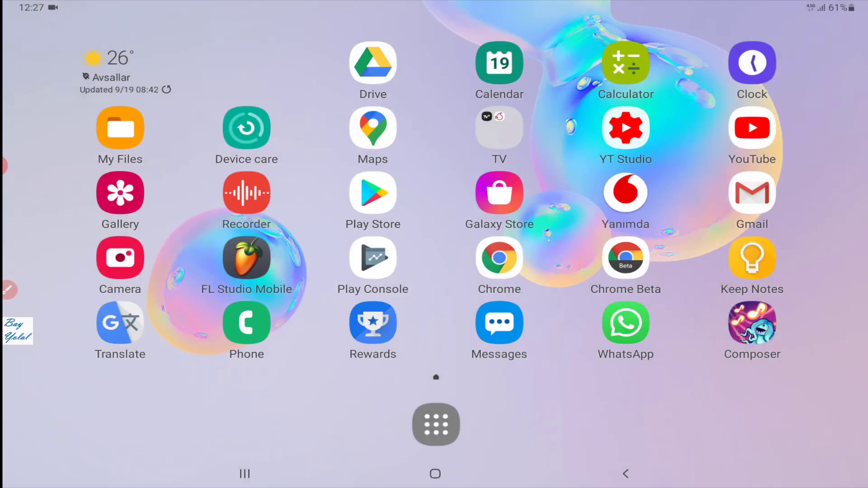
pyautogui.click(752, 324)
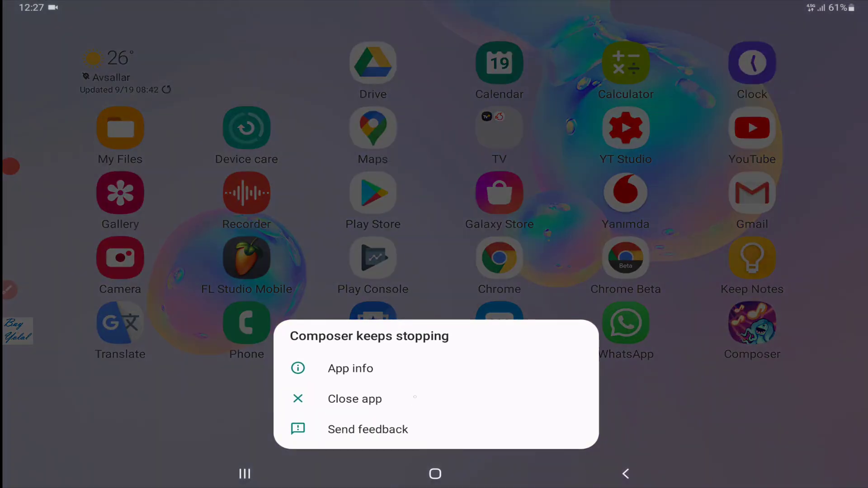
pyautogui.click(355, 399)
pyautogui.click(752, 322)
pyautogui.click(425, 387)
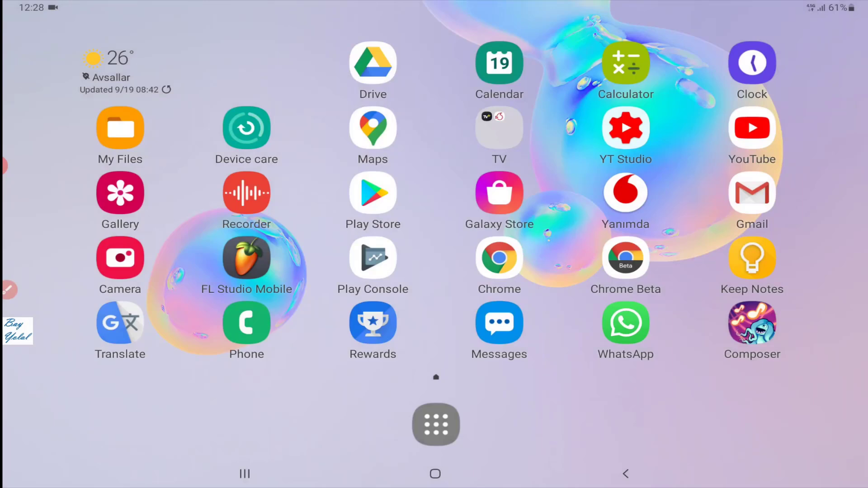
# Bring up Composer's icon menu and request uninstalling the app.
pyautogui.click(752, 324)
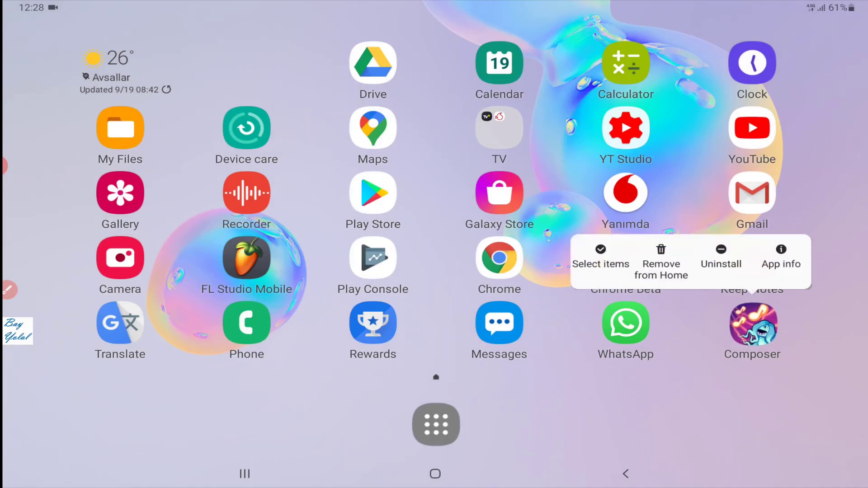
pyautogui.click(721, 257)
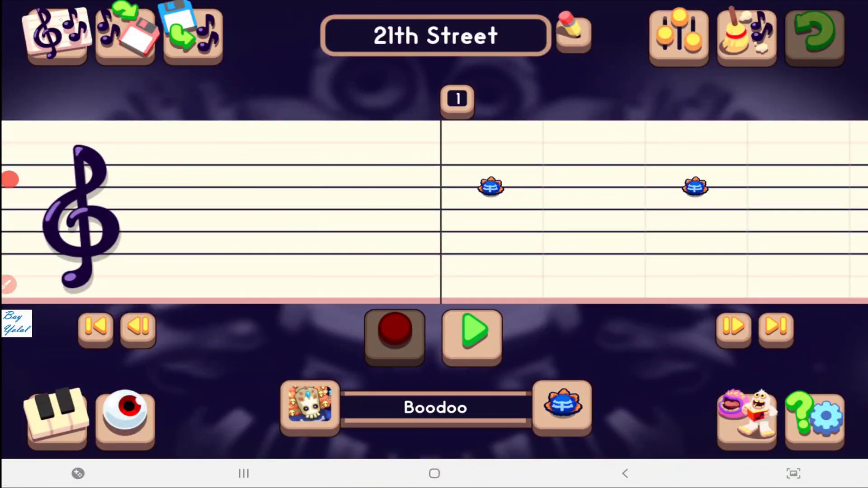
# Share Spring (Vivaldi) via Save to Drive into the Composer songs folder.
pyautogui.click(57, 35)
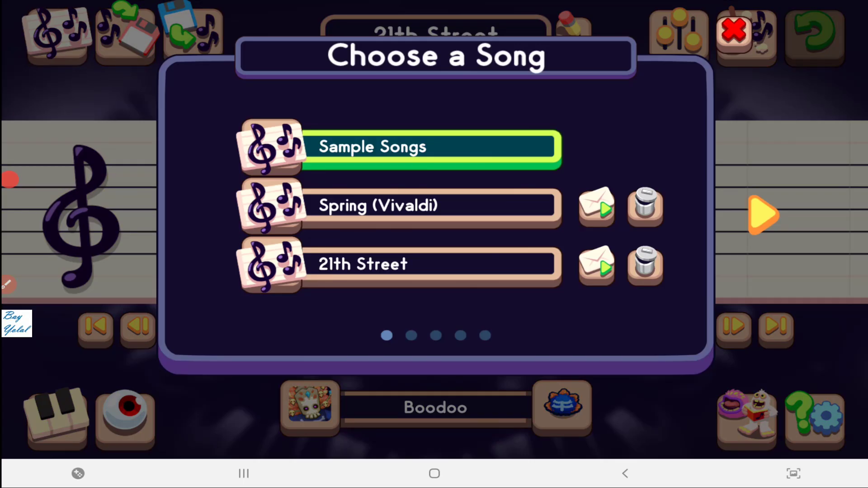
pyautogui.click(597, 207)
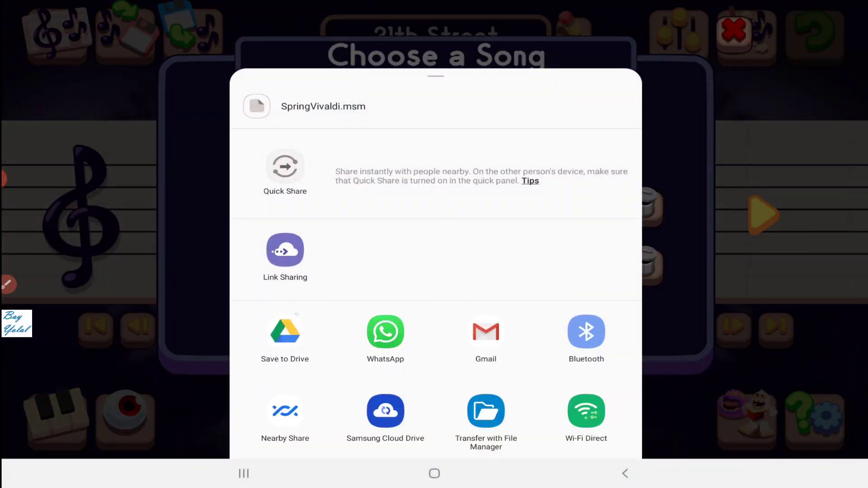
pyautogui.click(285, 335)
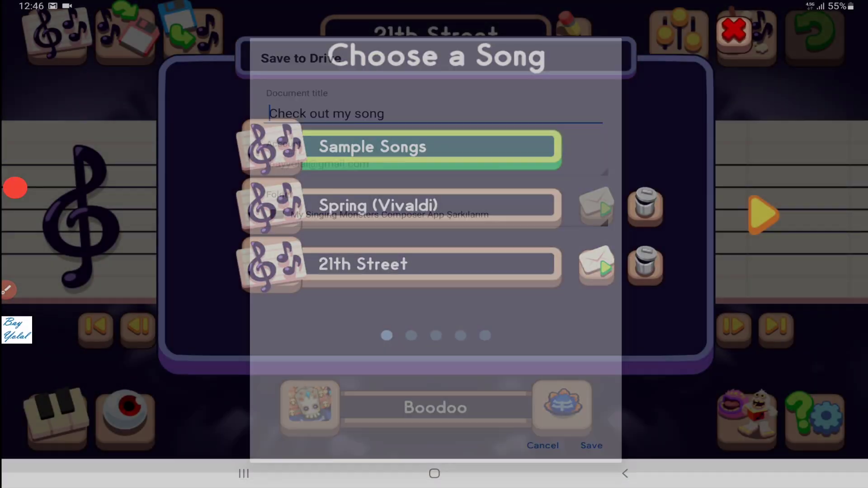
pyautogui.write('hjklp')
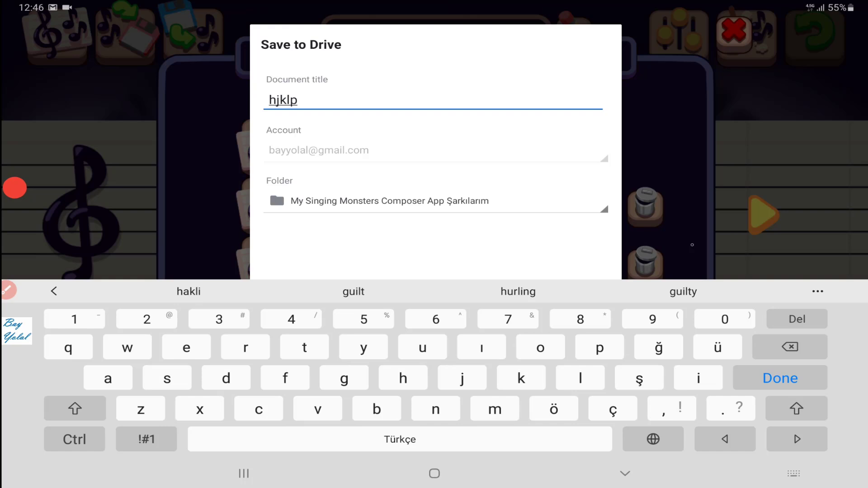
pyautogui.click(625, 473)
pyautogui.click(592, 432)
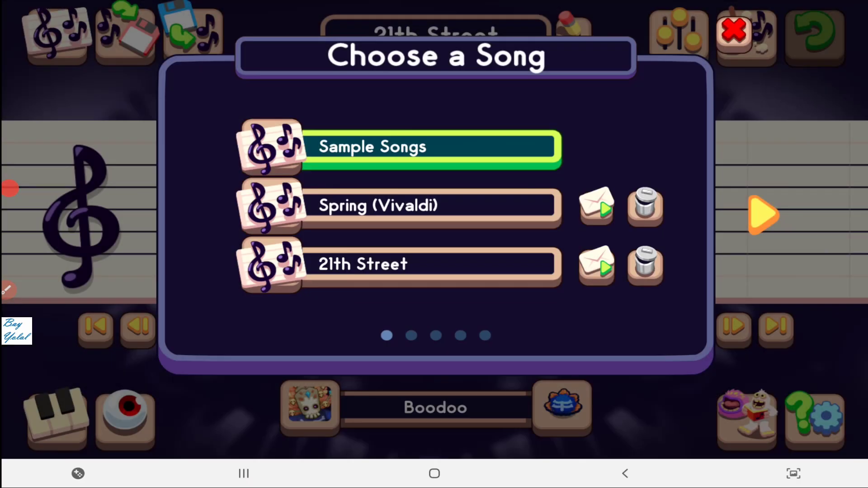
# Cancel the exit prompt, then swipe Composer away in Recents and relaunch it.
pyautogui.click(625, 473)
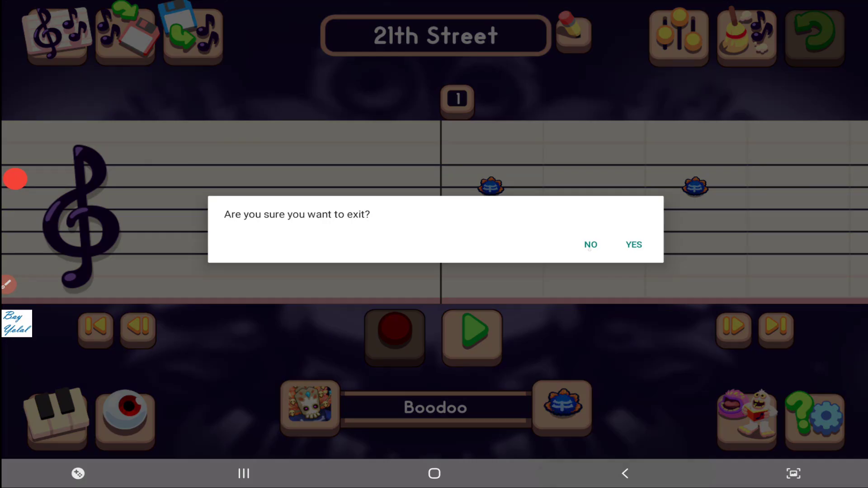
pyautogui.click(588, 242)
pyautogui.click(244, 474)
pyautogui.moveTo(649, 170); pyautogui.dragTo(708, 41)
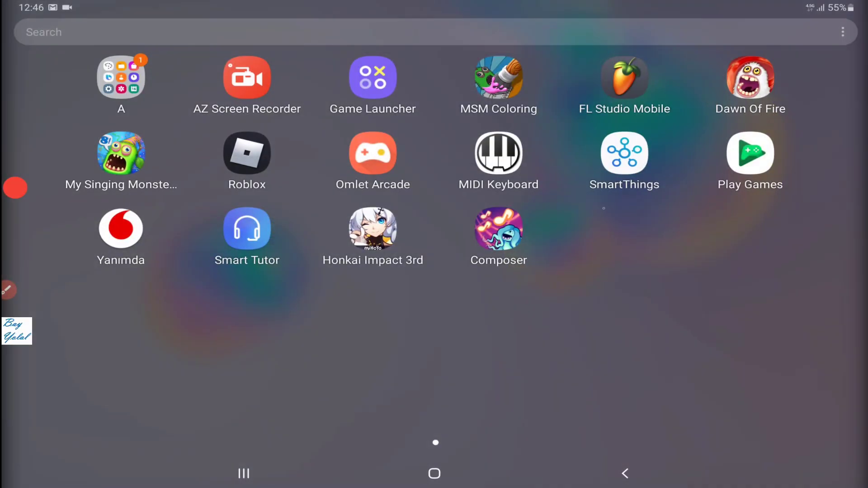
pyautogui.click(498, 229)
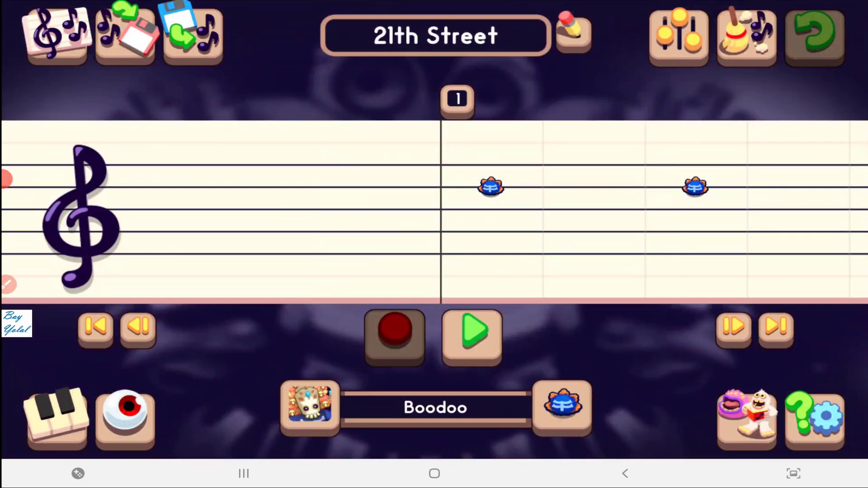
# Confirm exiting Composer, relaunch it, then clear it from Recents and relaunch again.
pyautogui.click(625, 474)
pyautogui.click(633, 244)
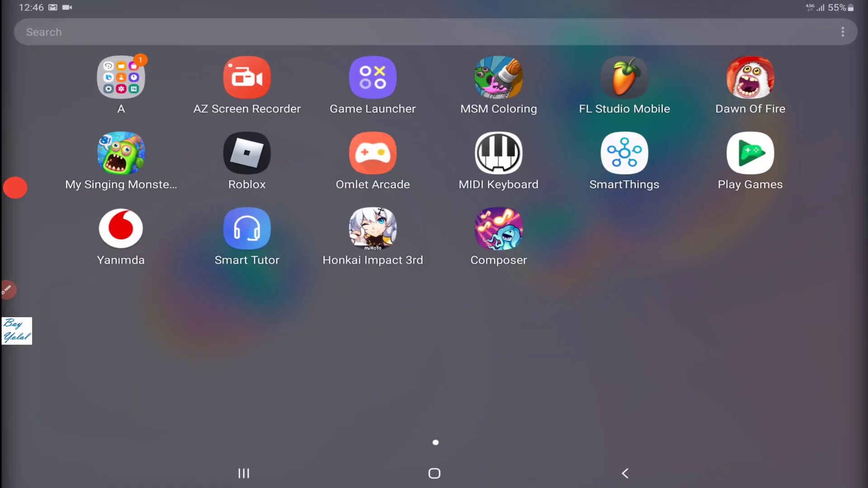
pyautogui.click(498, 231)
pyautogui.click(243, 474)
pyautogui.moveTo(708, 142); pyautogui.dragTo(709, 21)
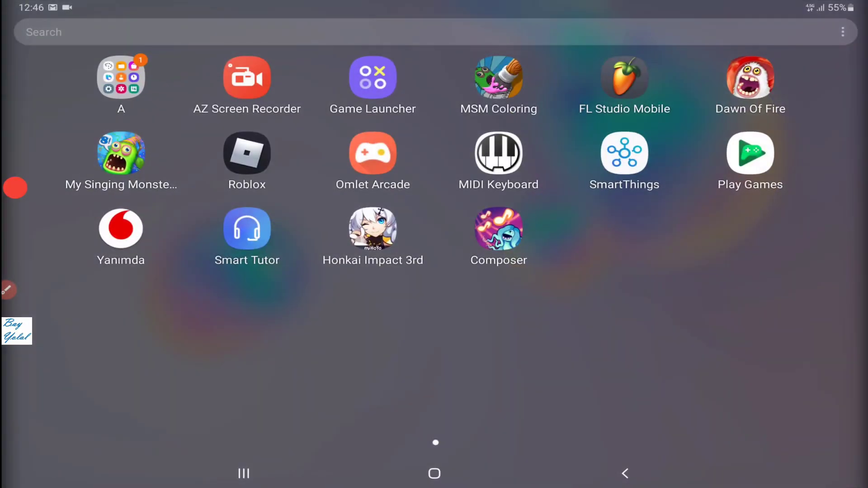
pyautogui.click(498, 230)
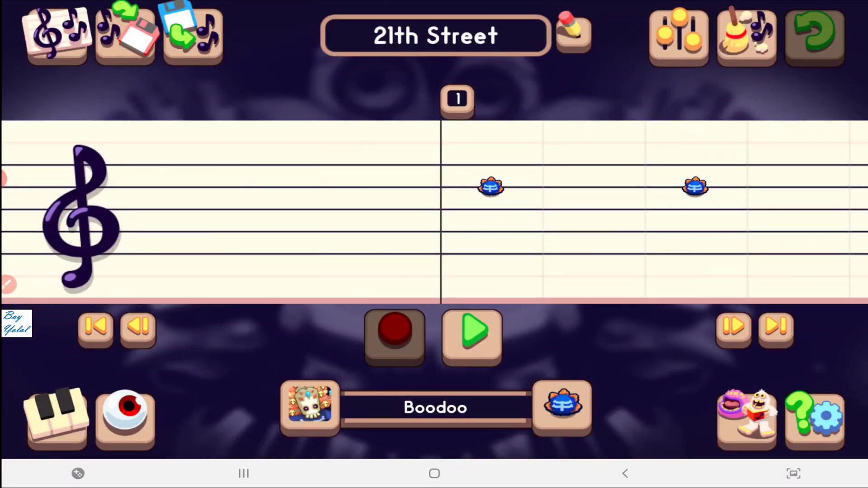
# Copy the Plant Island sample song into the Composer song library.
pyautogui.click(57, 34)
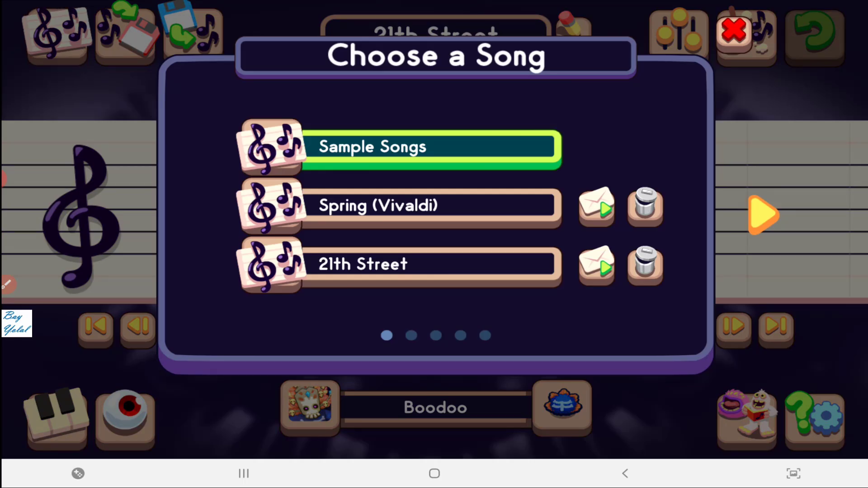
pyautogui.click(509, 146)
pyautogui.click(434, 205)
pyautogui.click(260, 354)
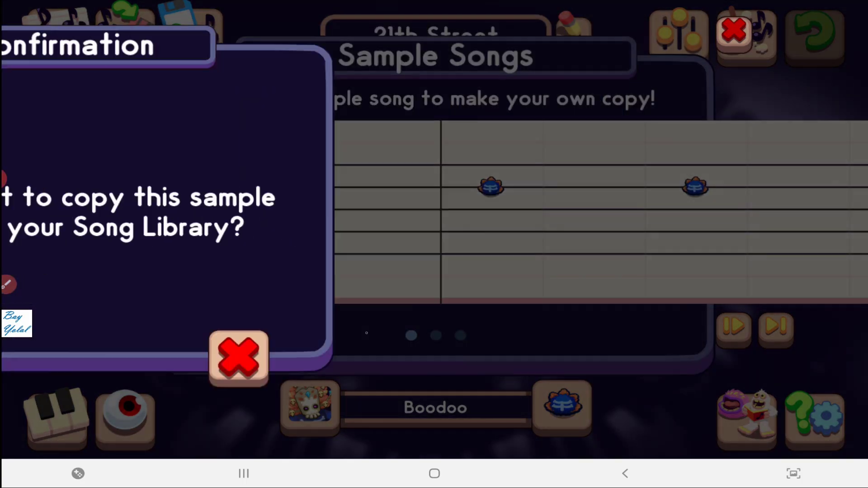
# Close all apps from Recents, relaunch Composer, then close it from Recents.
pyautogui.click(244, 473)
pyautogui.click(452, 404)
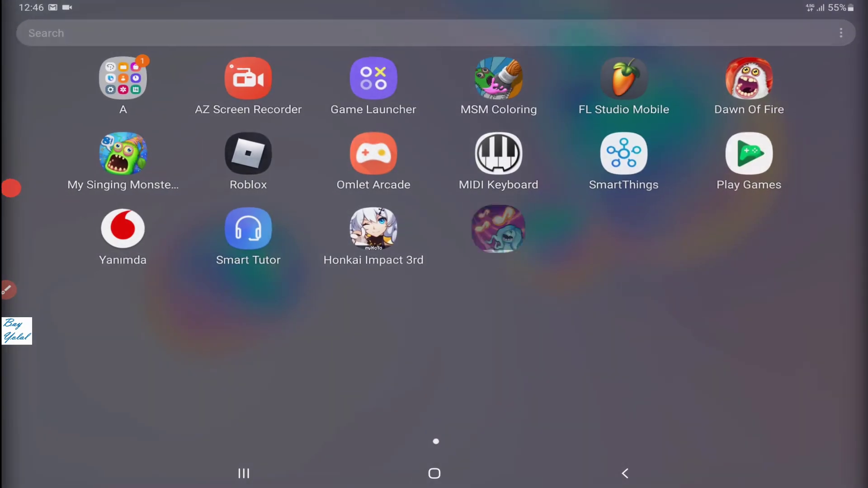
pyautogui.click(129, 151)
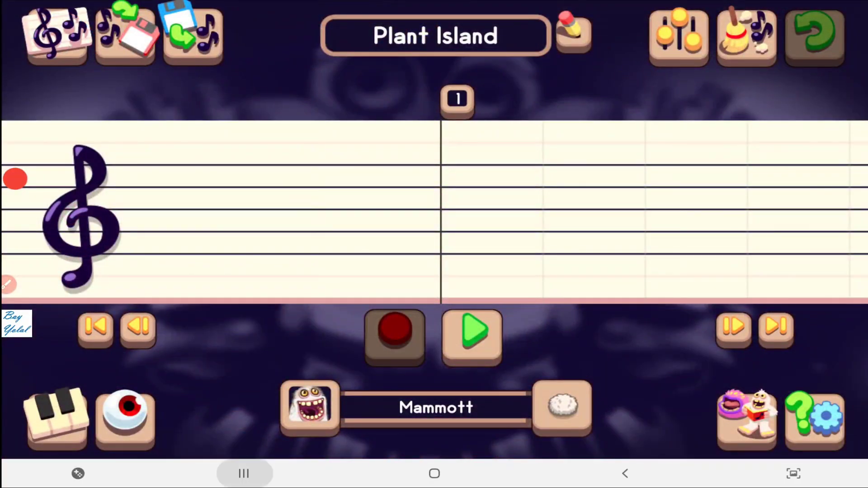
pyautogui.click(243, 474)
pyautogui.click(436, 404)
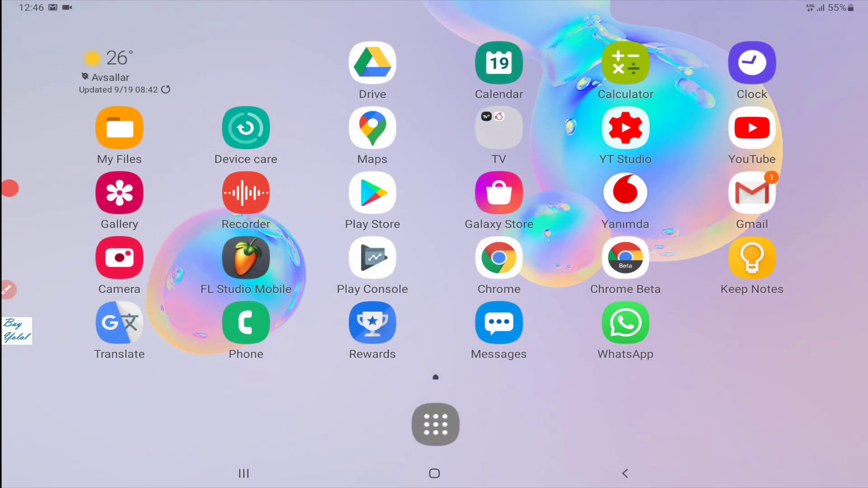
# Relaunch Composer from the app list, then return to the home screen.
pyautogui.moveTo(434, 380); pyautogui.dragTo(434, 169)
pyautogui.click(499, 229)
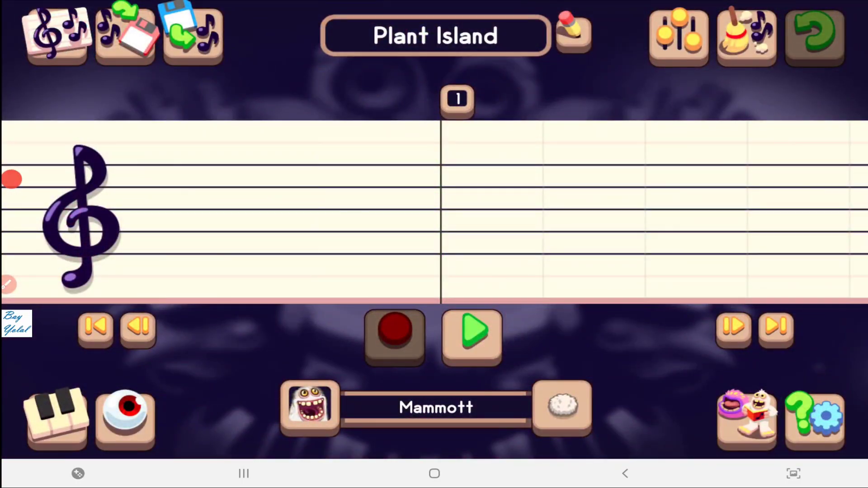
pyautogui.click(244, 473)
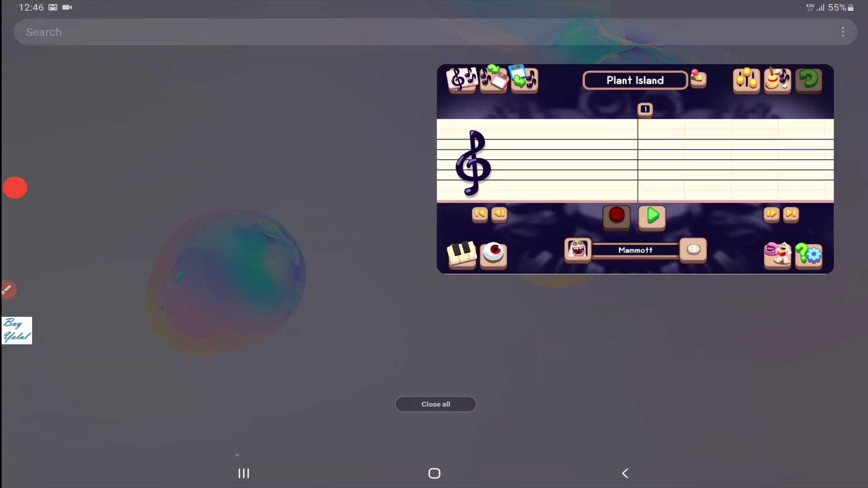
pyautogui.click(434, 474)
# Open Amapola in Composer from Drive's 'My Singing Monsters Composer App Şarkılarım' folder.
pyautogui.click(373, 63)
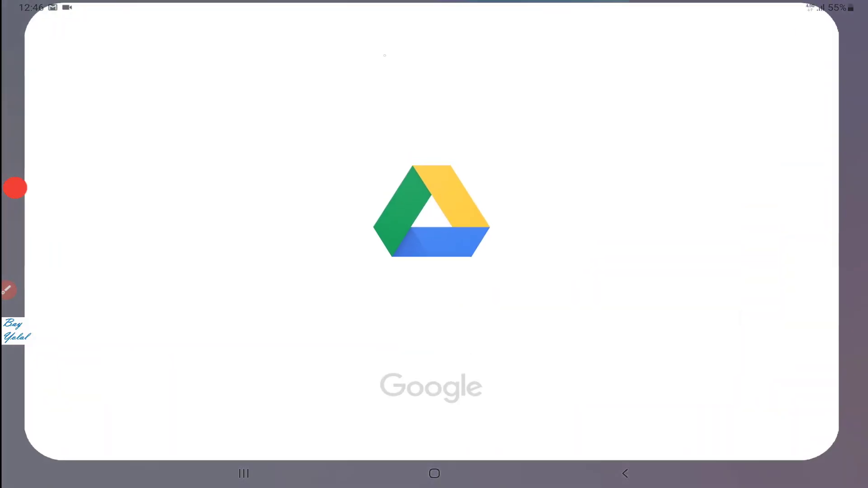
pyautogui.click(595, 356)
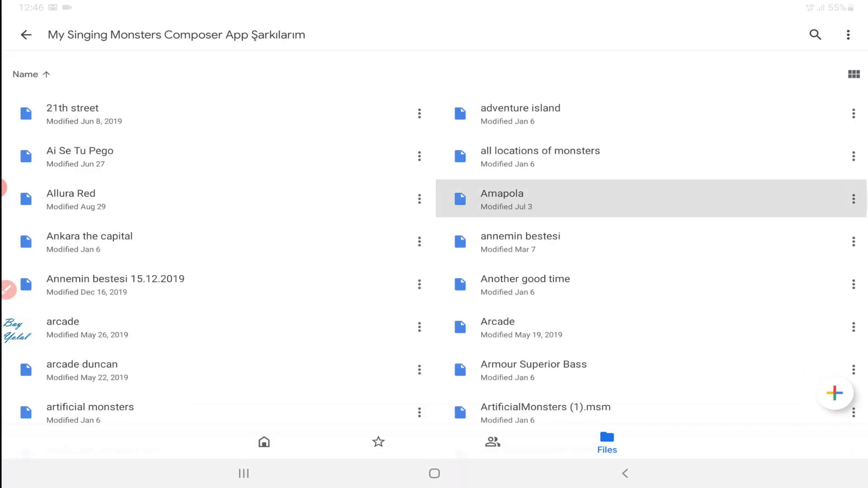
pyautogui.click(502, 198)
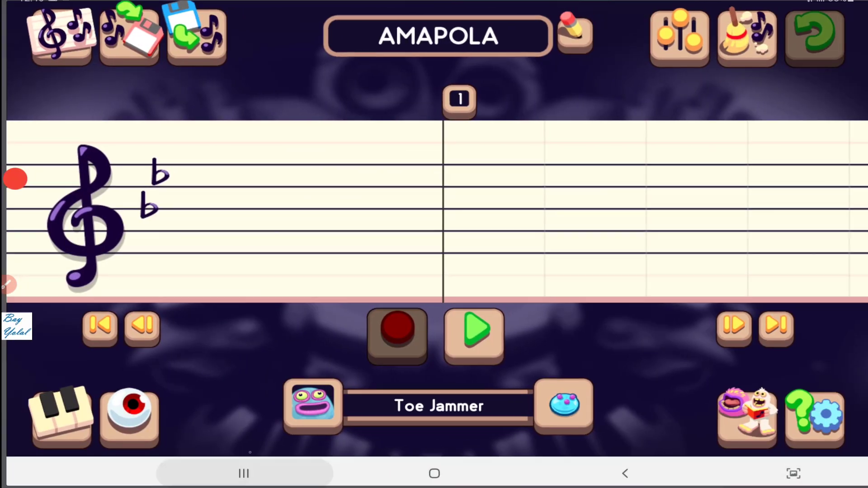
# Return to the Drive list, open Another Good Time, then close Composer.
pyautogui.click(244, 473)
pyautogui.click(707, 292)
pyautogui.click(525, 285)
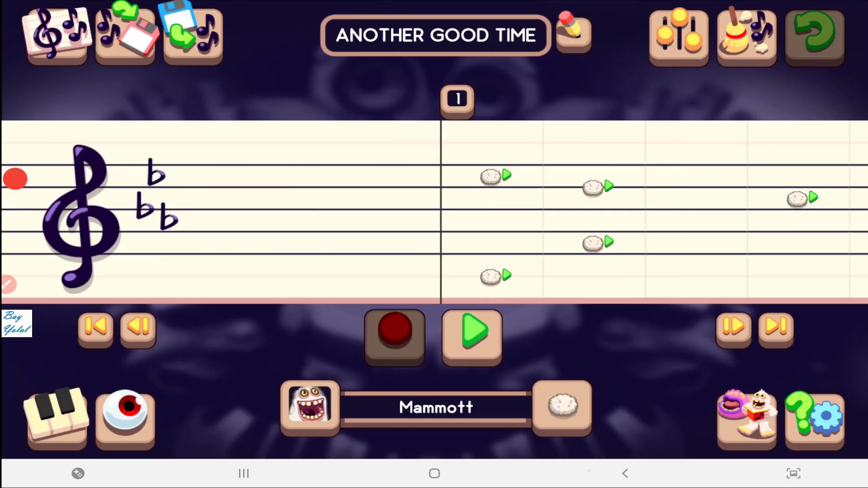
pyautogui.click(244, 473)
# Launch Composer from the app drawer, relaunching it after it crashes.
pyautogui.click(423, 404)
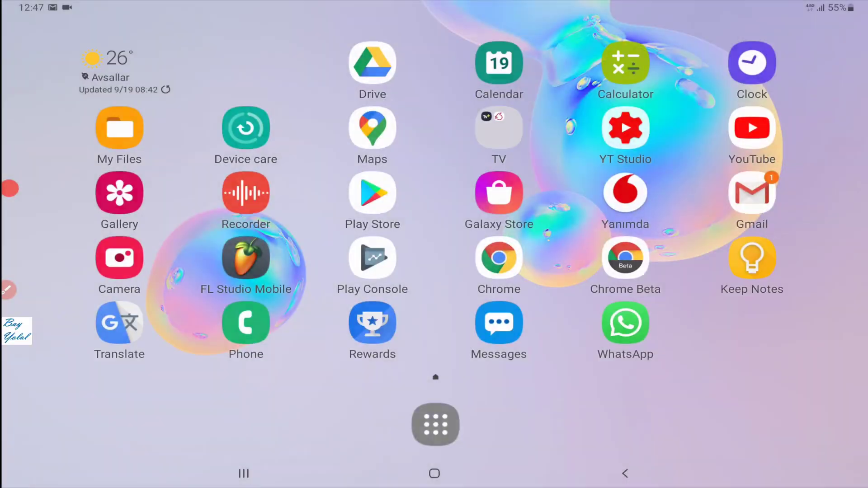
pyautogui.click(434, 423)
pyautogui.click(499, 231)
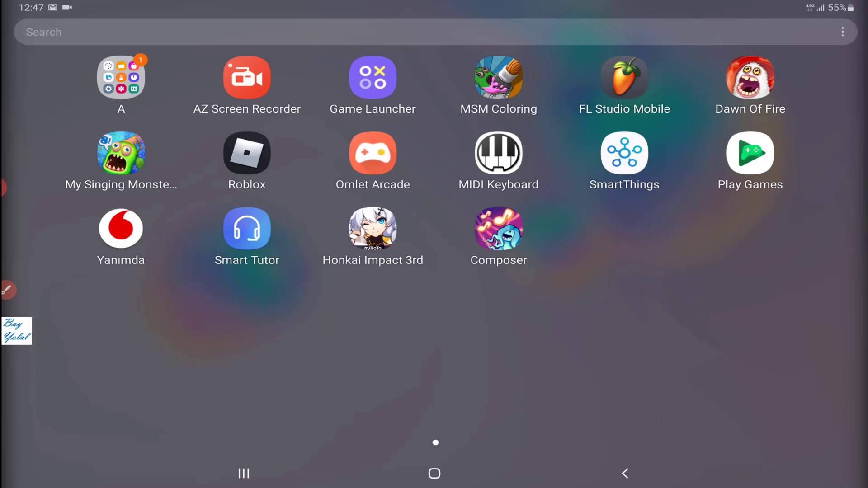
pyautogui.click(498, 230)
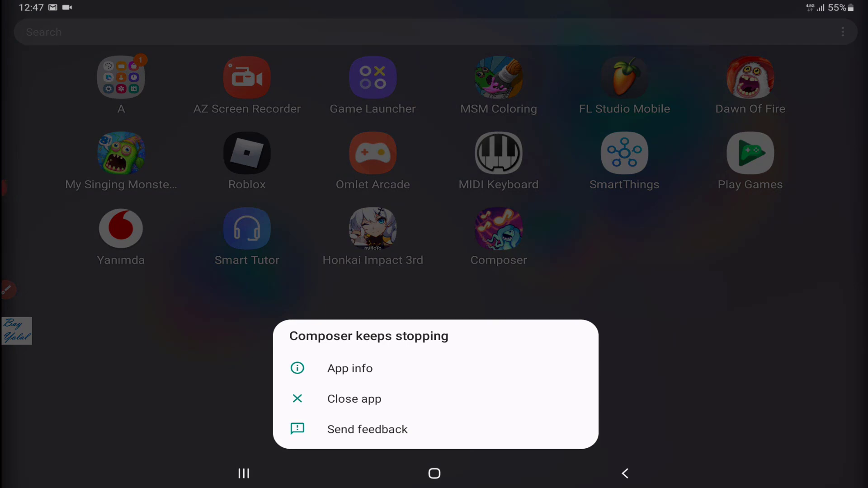
# Force stop Composer from its App info page.
pyautogui.click(350, 368)
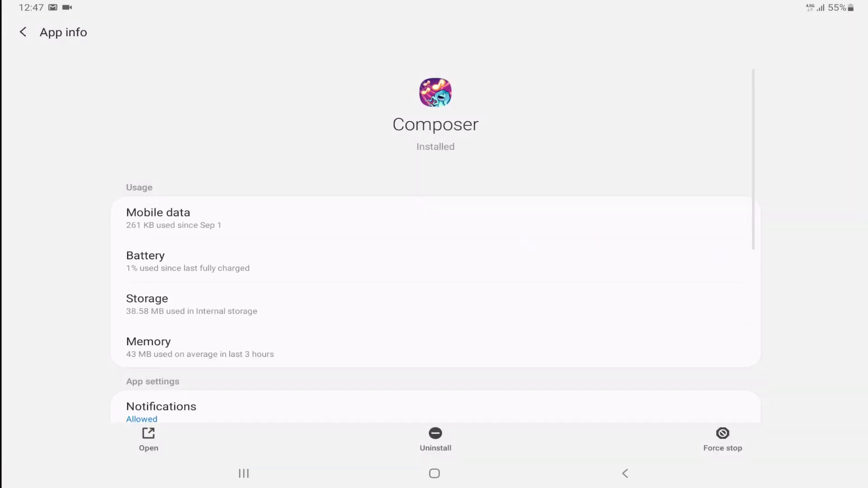
pyautogui.click(722, 439)
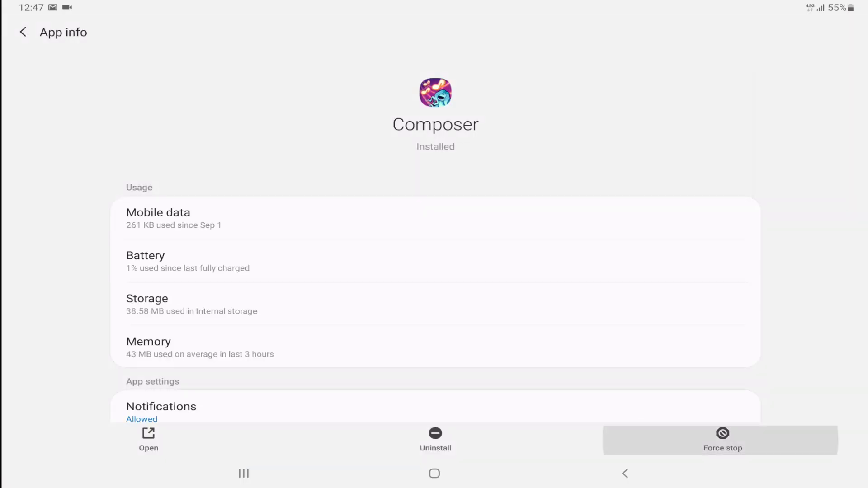
pyautogui.click(512, 434)
# Relaunch Composer from the app drawer and dismiss its crash warning.
pyautogui.click(435, 474)
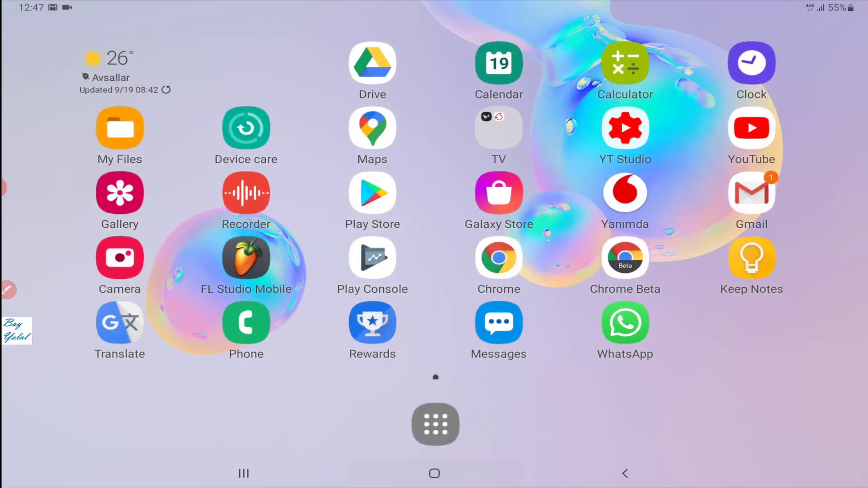
pyautogui.moveTo(434, 407); pyautogui.dragTo(434, 170)
pyautogui.click(499, 218)
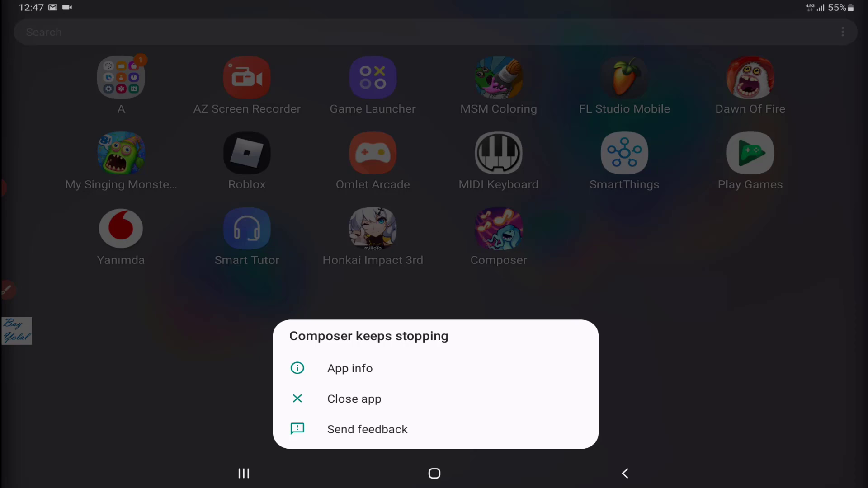
pyautogui.press('Escape')
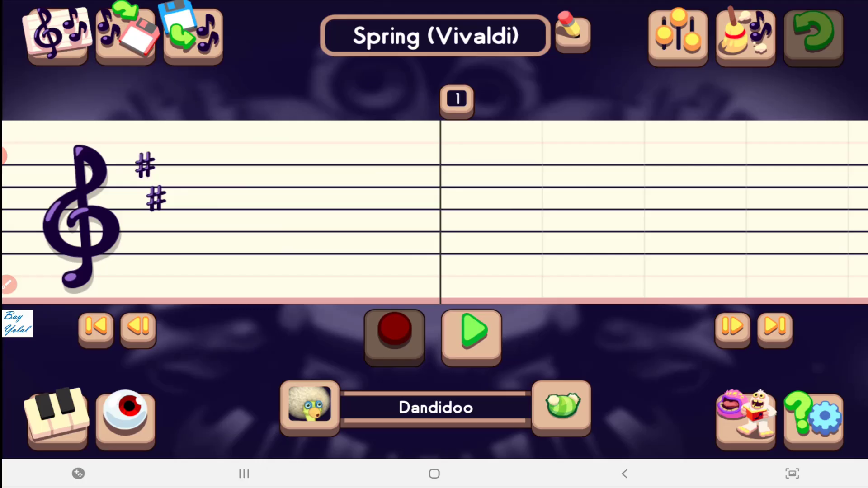
# Open the Choose a Song list and start sharing Spring (Vivaldi).
pyautogui.click(56, 37)
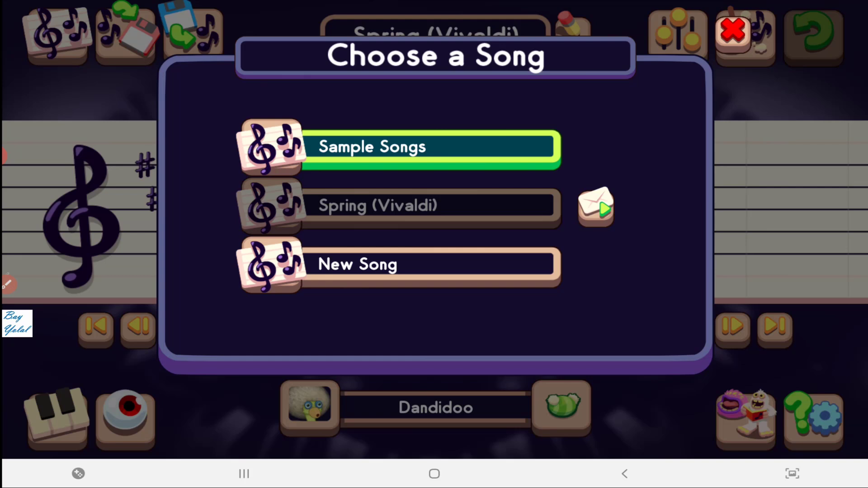
pyautogui.moveTo(549, 167)
pyautogui.mouseDown()
pyautogui.moveTo(686, 237)
pyautogui.moveTo(542, 278)
pyautogui.moveTo(555, 181)
pyautogui.mouseUp()
pyautogui.click(841, 449)
# Save SpringVivaldi.msm to the Drive Composer folder under the title 'My song'.
pyautogui.click(595, 207)
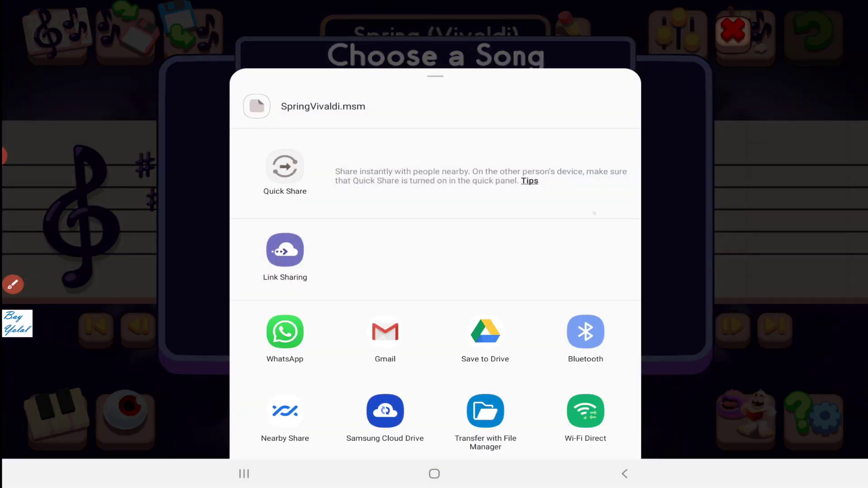
pyautogui.click(516, 326)
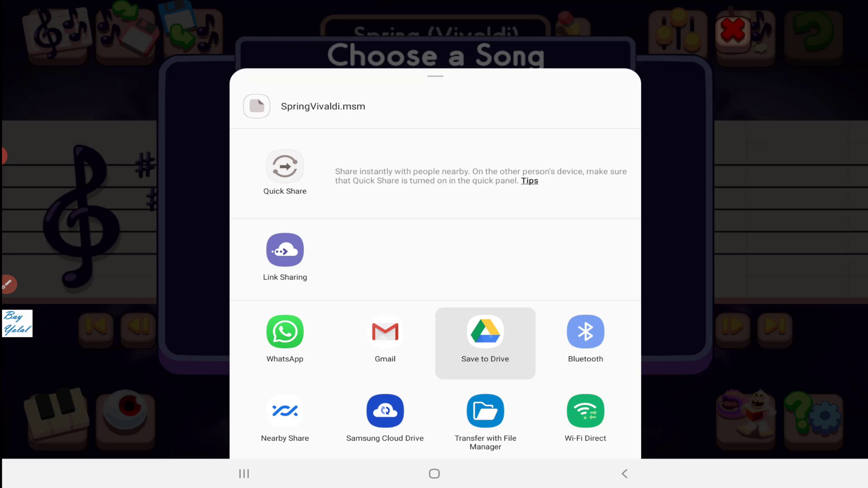
pyautogui.click(485, 339)
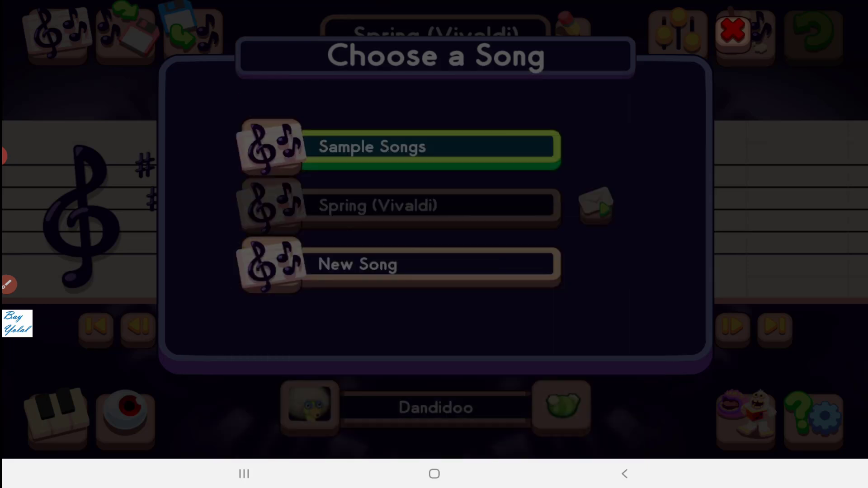
pyautogui.hotkey('ctrl', 'a')
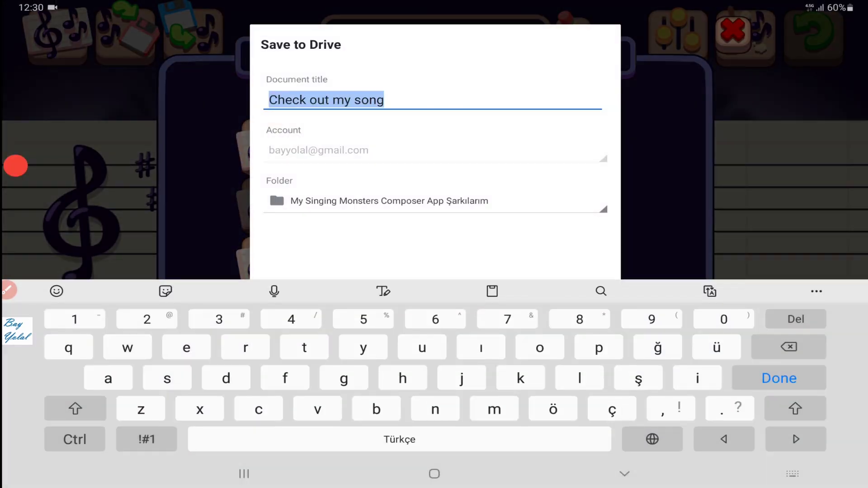
pyautogui.press('BackSpace')
pyautogui.click(75, 409)
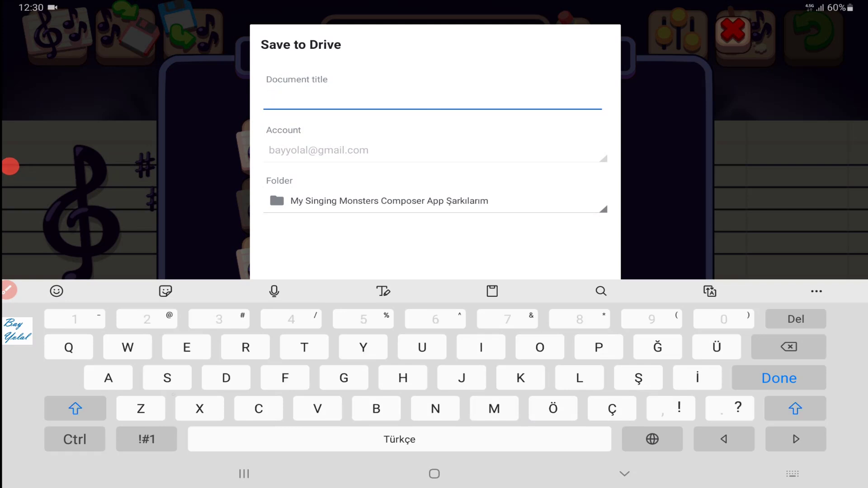
pyautogui.write('My s')
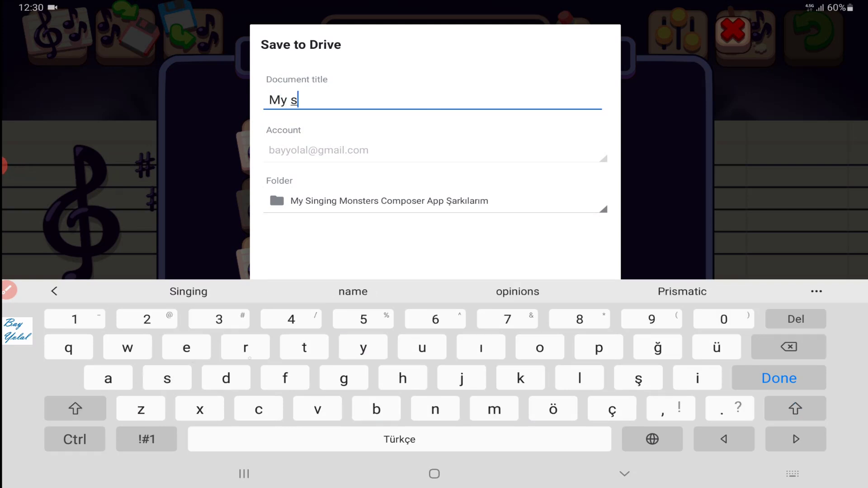
pyautogui.write('ong')
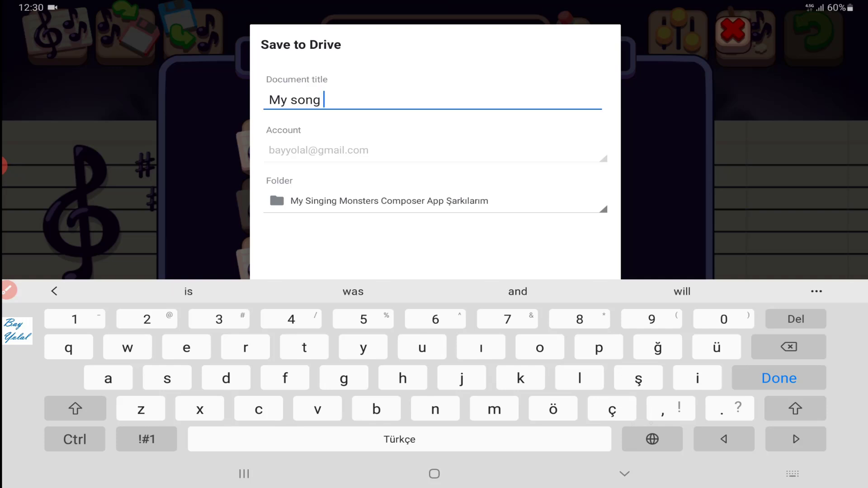
pyautogui.write(' .msm')
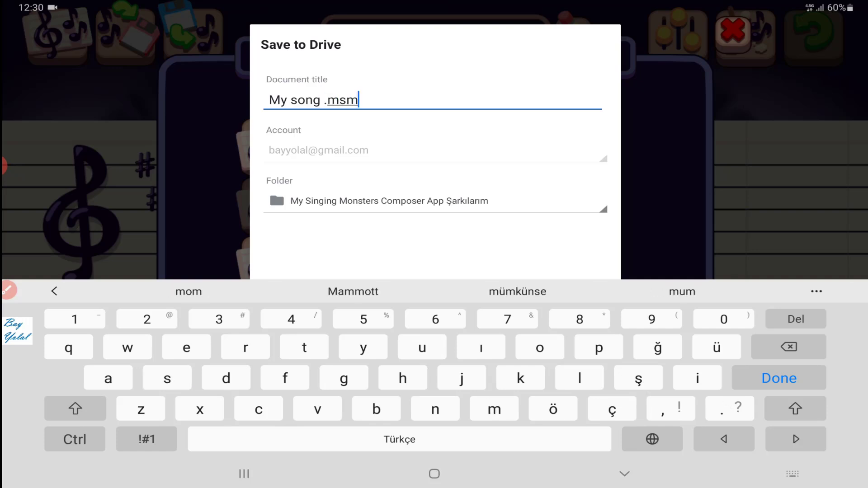
pyautogui.press('BackSpace')
pyautogui.press('BackSpace')
pyautogui.press('BackSpace')
pyautogui.press('BackSpace')
pyautogui.press('BackSpace')
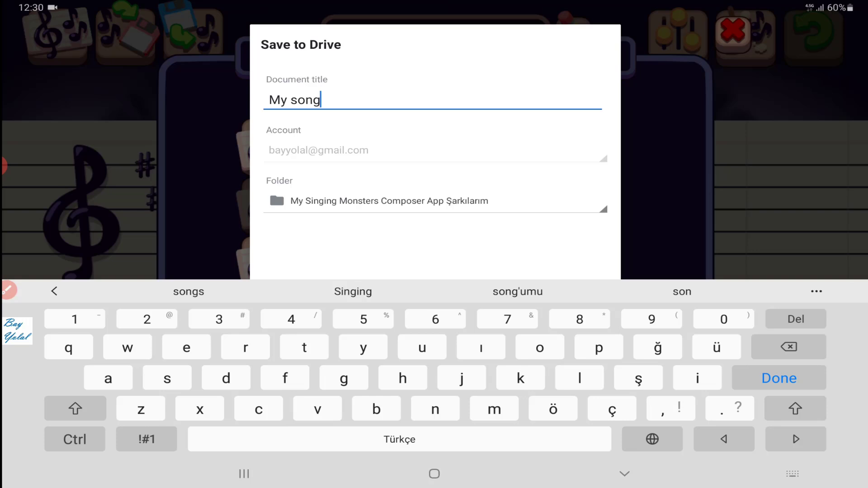
pyautogui.press('Return')
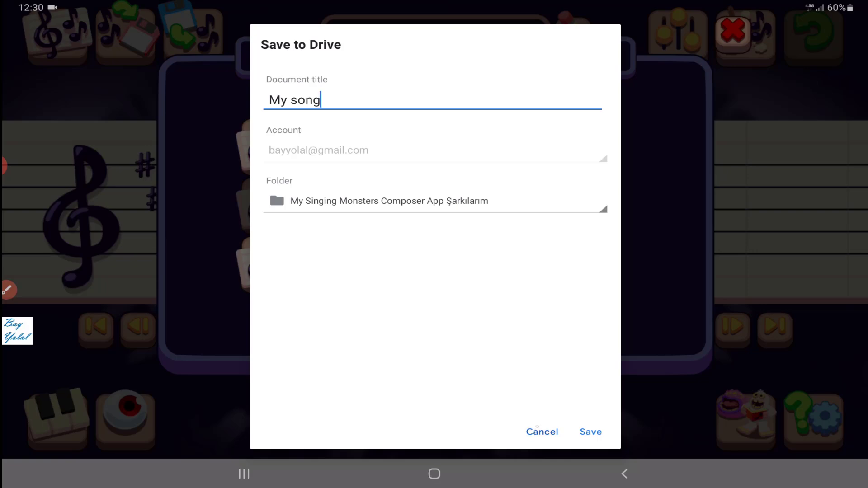
pyautogui.click(541, 431)
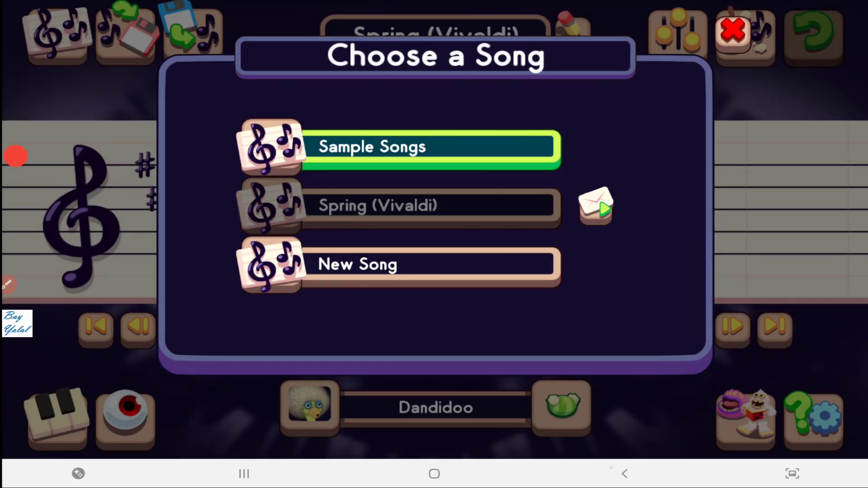
# Open Spring (Vivaldi), then answer NO to the exit prompt to stay.
pyautogui.click(815, 34)
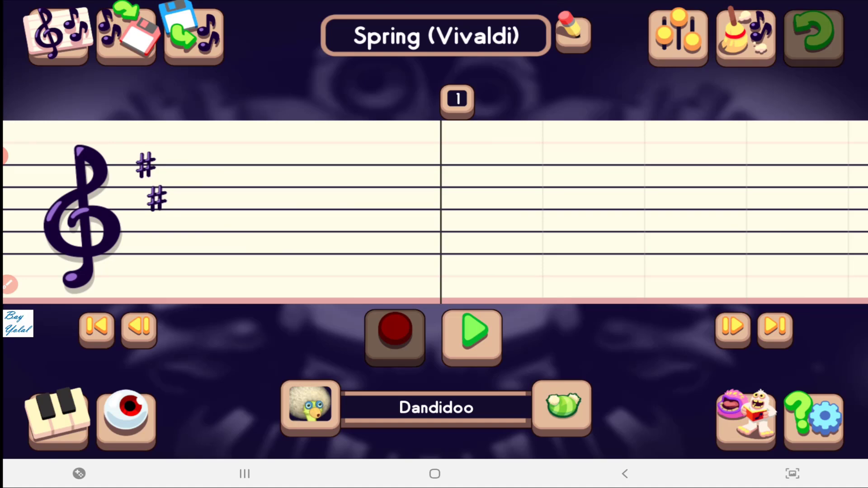
pyautogui.click(625, 474)
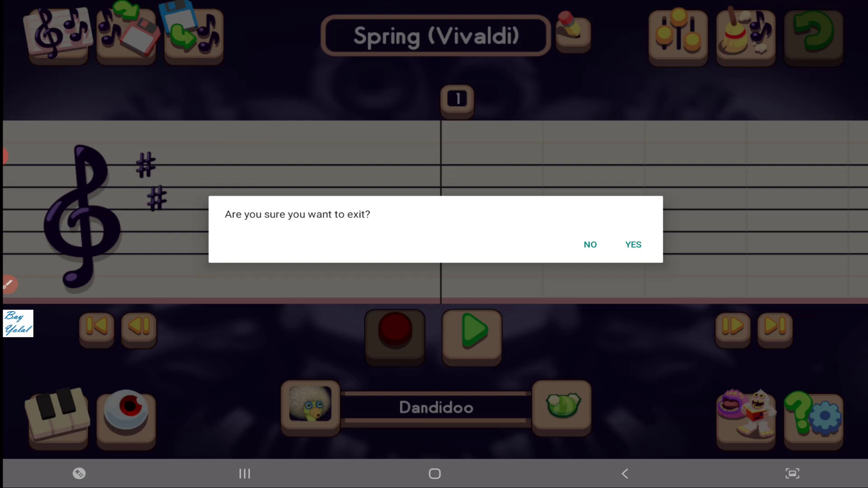
pyautogui.click(587, 244)
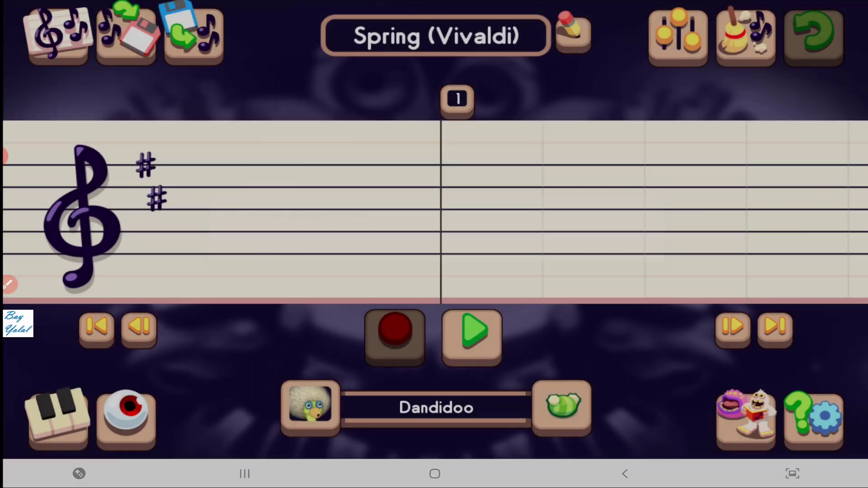
# Create a new Song 1 with a Mammott note, then reopen the Choose a Song list.
pyautogui.click(57, 34)
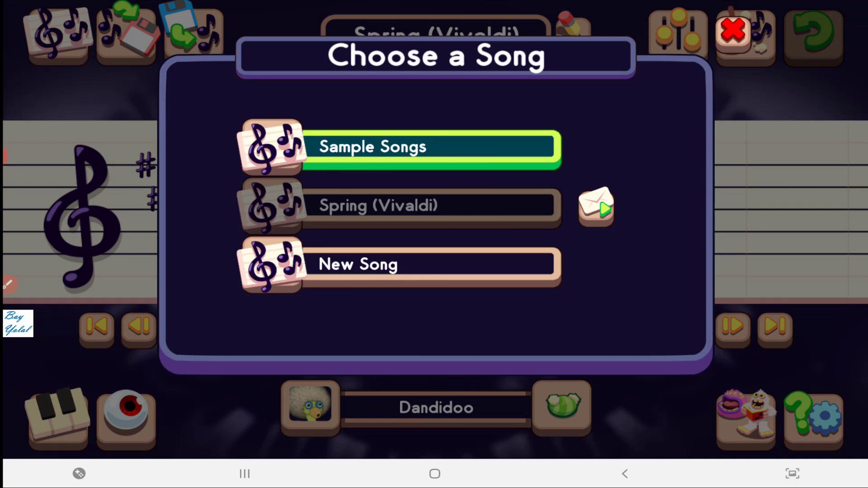
pyautogui.click(435, 265)
pyautogui.click(260, 354)
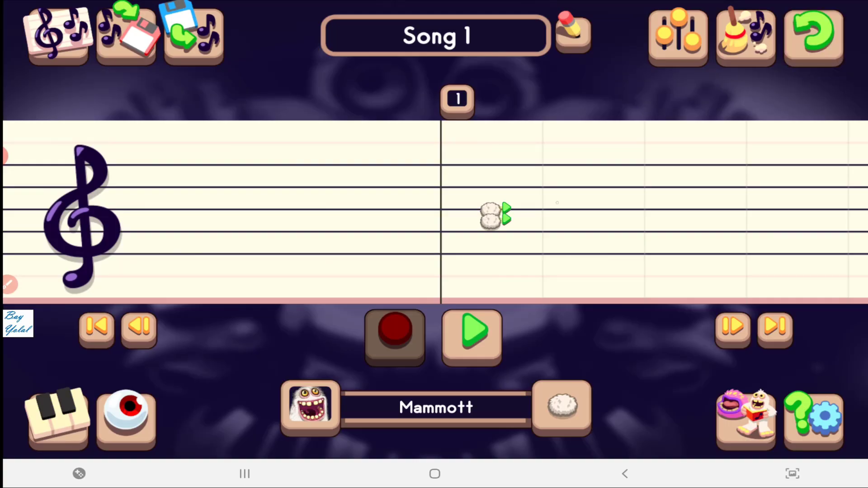
pyautogui.click(797, 187)
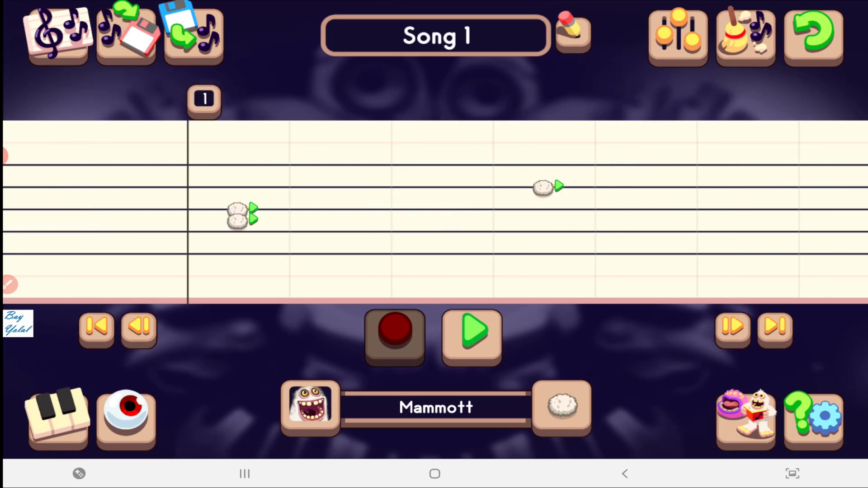
pyautogui.click(58, 36)
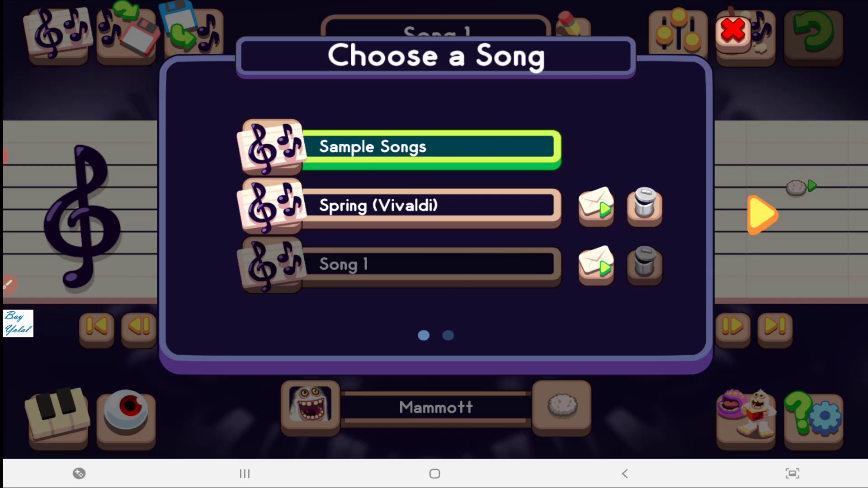
# Share Song 1 via Save to Drive and fix the document title using the suggestion 'Immediately'.
pyautogui.click(596, 266)
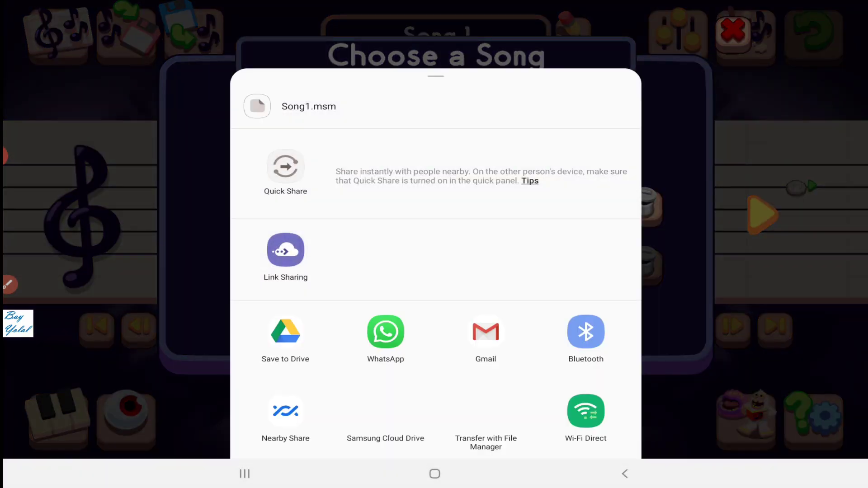
pyautogui.click(285, 339)
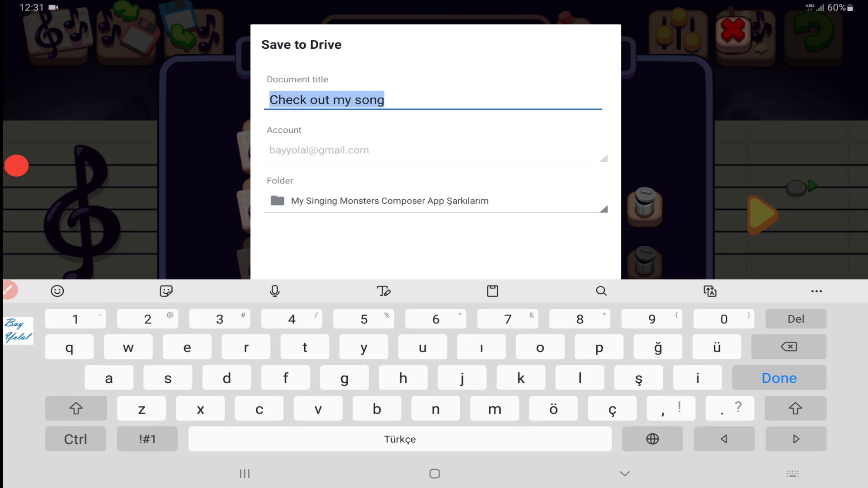
pyautogui.write('Immed')
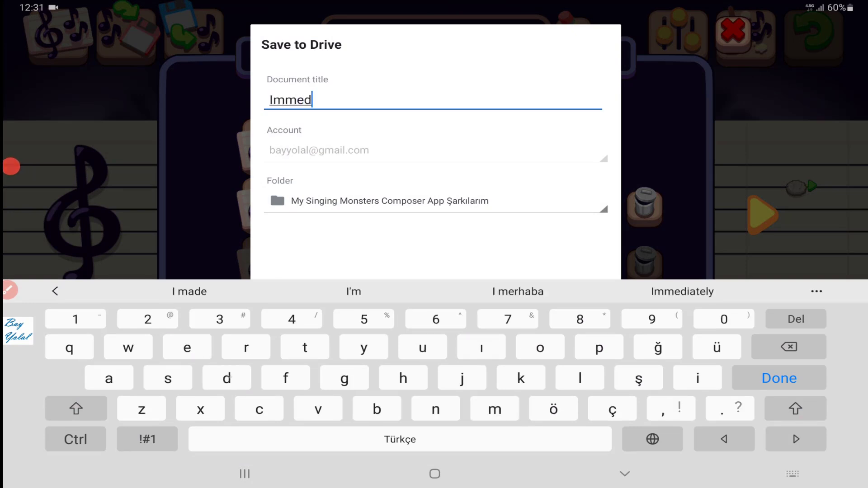
pyautogui.click(190, 291)
pyautogui.write('s')
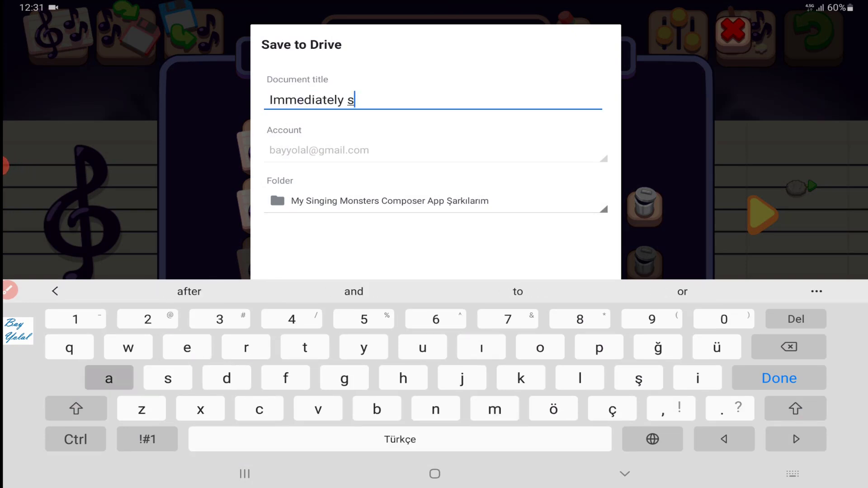
pyautogui.write('aved in')
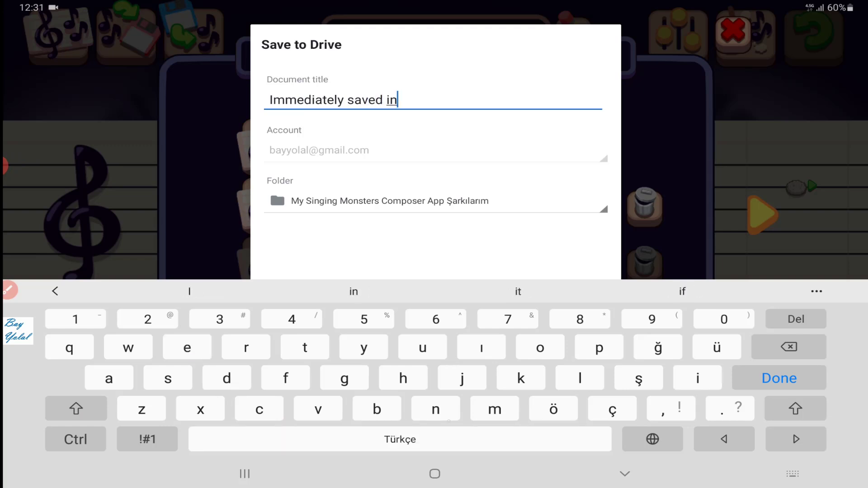
pyautogui.write(' case of')
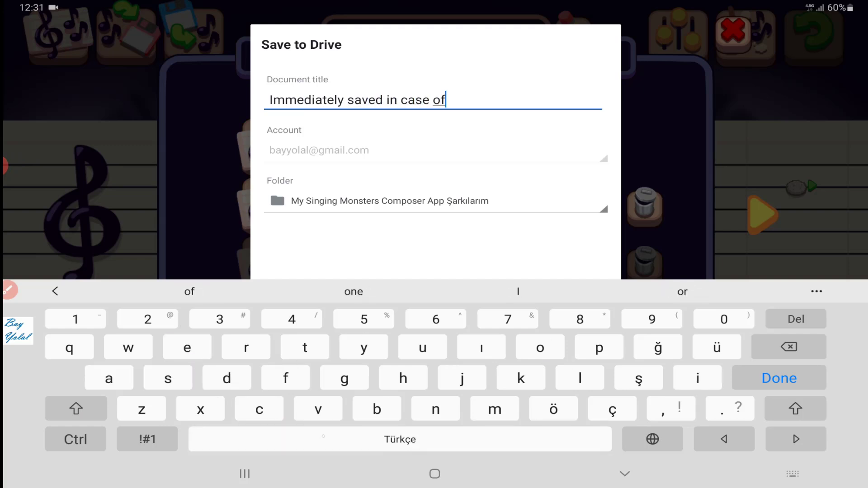
pyautogui.write(' any ap')
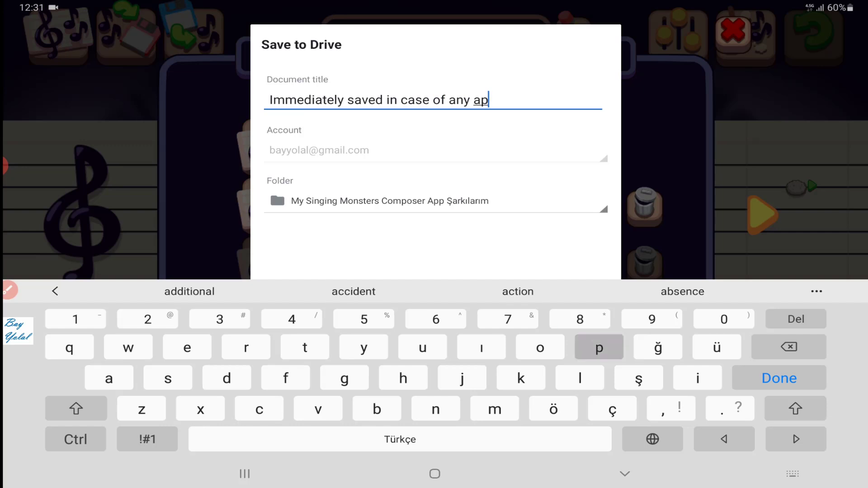
pyautogui.write('p crash t')
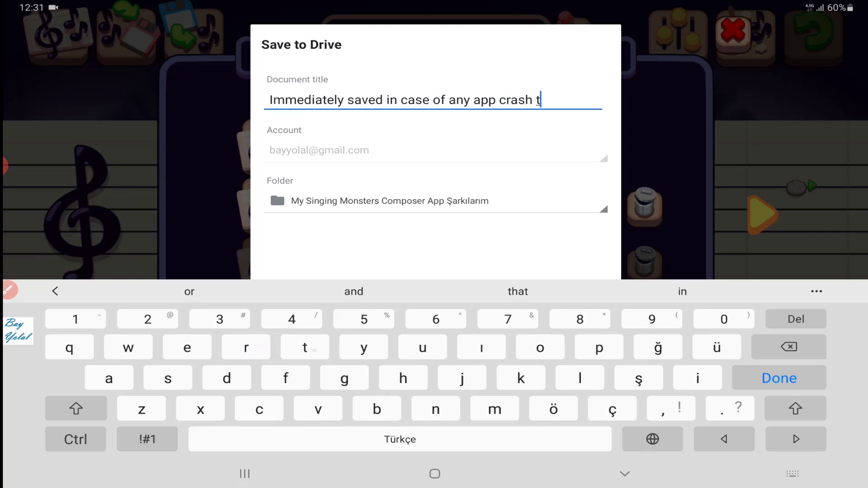
pyautogui.write('o lo')
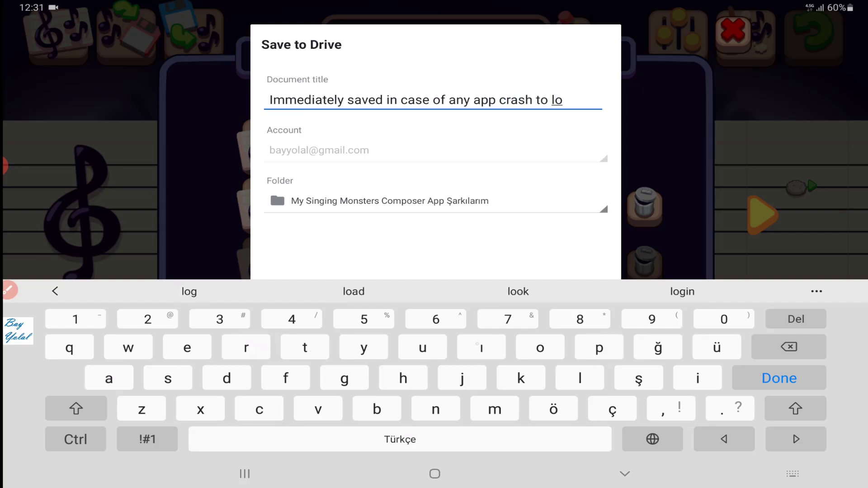
pyautogui.write('ose thec')
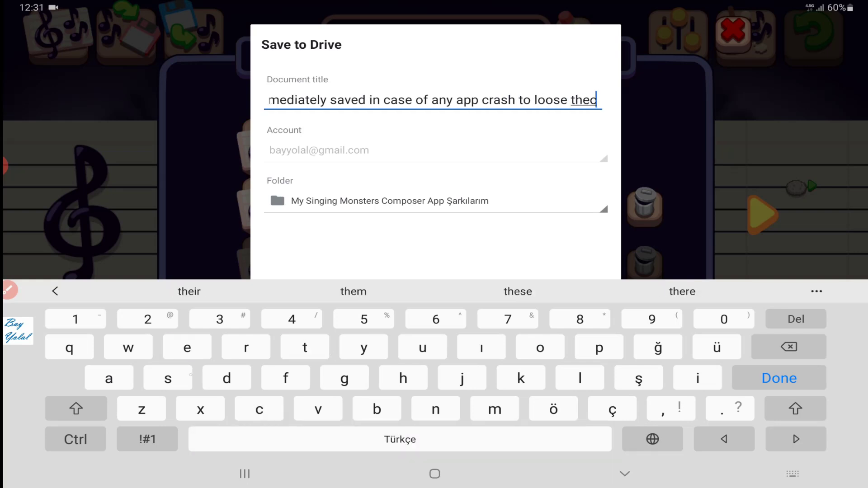
pyautogui.write('so g')
pyautogui.press('BackSpace')
pyautogui.press('BackSpace')
pyautogui.press('BackSpace')
pyautogui.press('BackSpace')
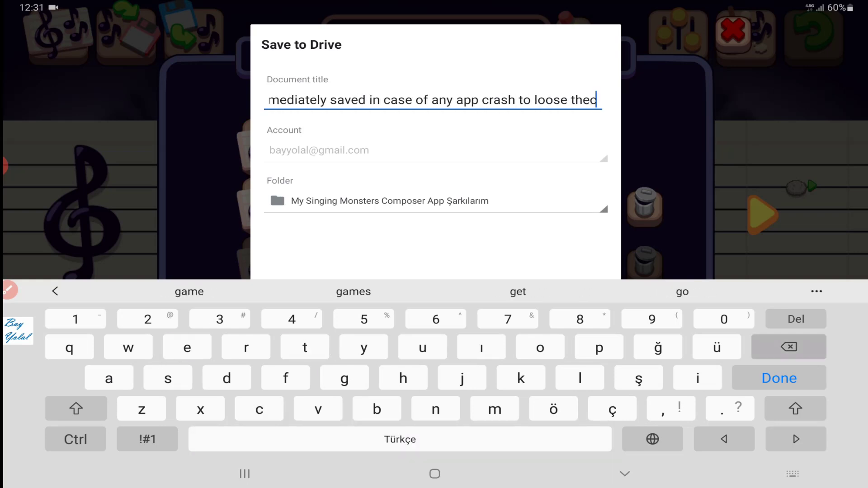
pyautogui.press('BackSpace')
pyautogui.press('BackSpace')
pyautogui.press('BackSpace')
pyautogui.press('BackSpace')
pyautogui.press('BackSpace')
pyautogui.press('BackSpace')
pyautogui.press('BackSpace')
pyautogui.press('BackSpace')
pyautogui.press('BackSpace')
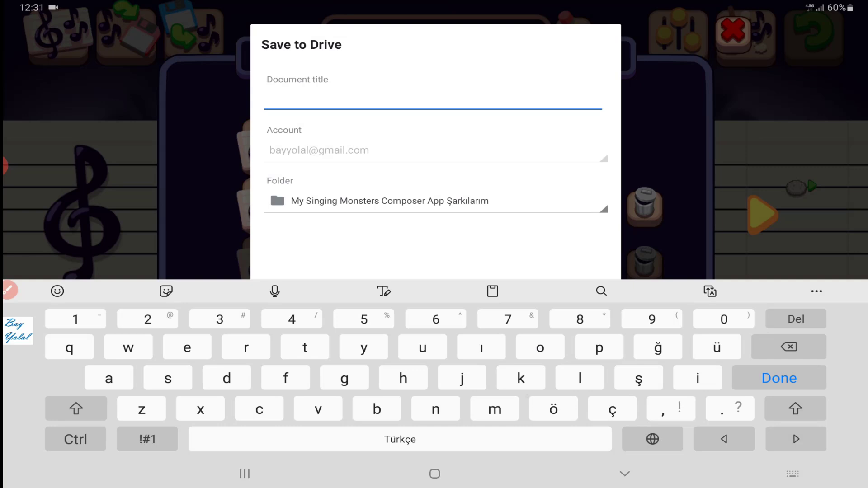
pyautogui.write('okjh')
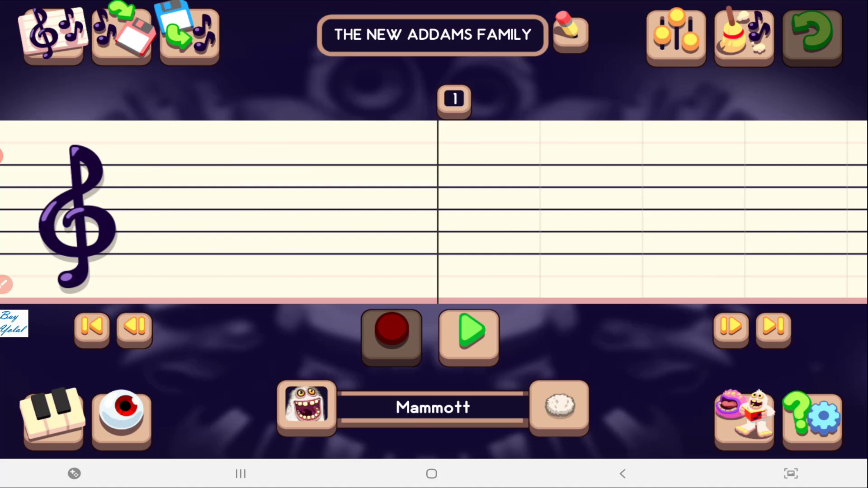
# Dismiss the Drive form and open the empty THE NEW ADDAMS FAMILY song with Mammott selected.
pyautogui.moveTo(613, 169)
pyautogui.mouseDown()
pyautogui.moveTo(601, 169)
pyautogui.moveTo(426, 436)
pyautogui.moveTo(557, 331)
pyautogui.moveTo(428, 445)
pyautogui.mouseUp()
pyautogui.moveTo(560, 329)
pyautogui.mouseDown()
pyautogui.moveTo(435, 423)
pyautogui.moveTo(438, 447)
pyautogui.mouseUp()
pyautogui.click(10, 285)
pyautogui.moveTo(591, 199); pyautogui.dragTo(441, 441)
pyautogui.moveTo(389, 360)
pyautogui.mouseDown()
pyautogui.moveTo(530, 356)
pyautogui.moveTo(597, 306)
pyautogui.mouseUp()
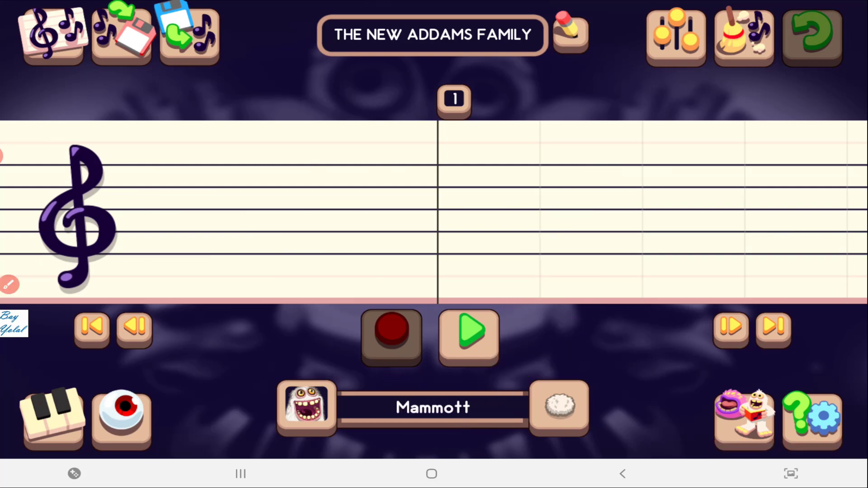